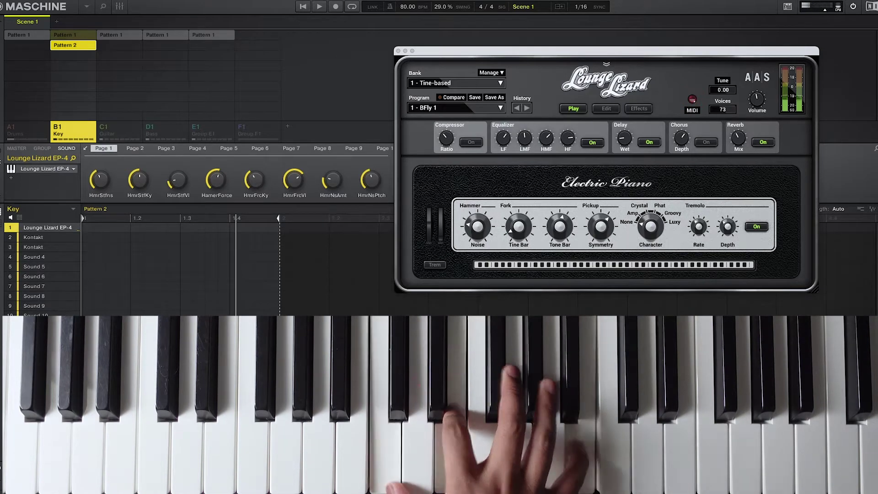
- View the grand piano instrument on sound 2 of the Key group, close it, and open the instrument on sound 3
click(46, 239)
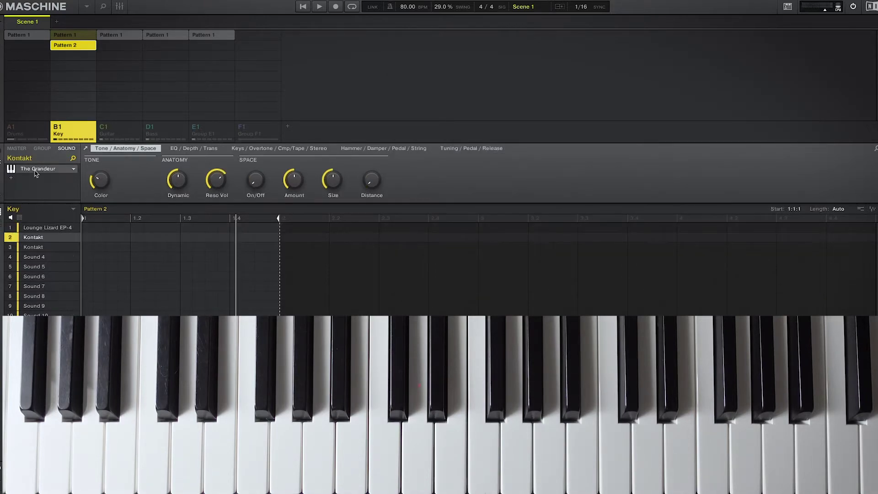
click(36, 172)
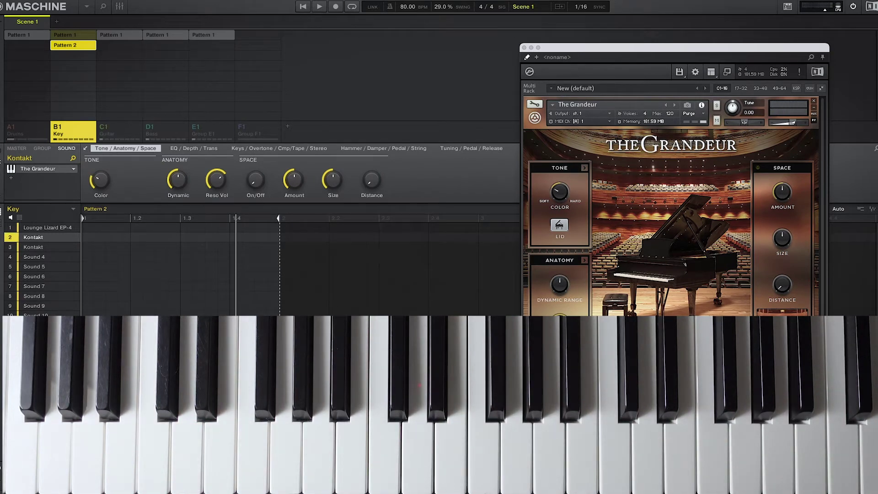
key(super+w)
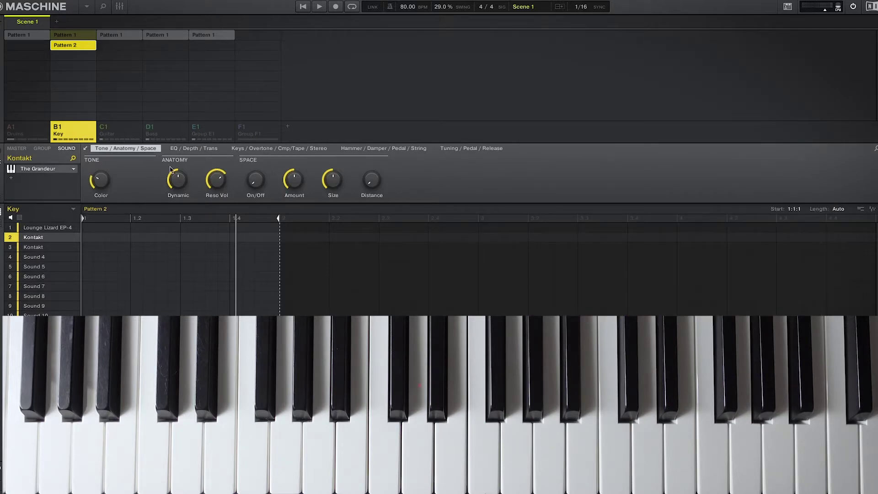
click(36, 247)
click(34, 169)
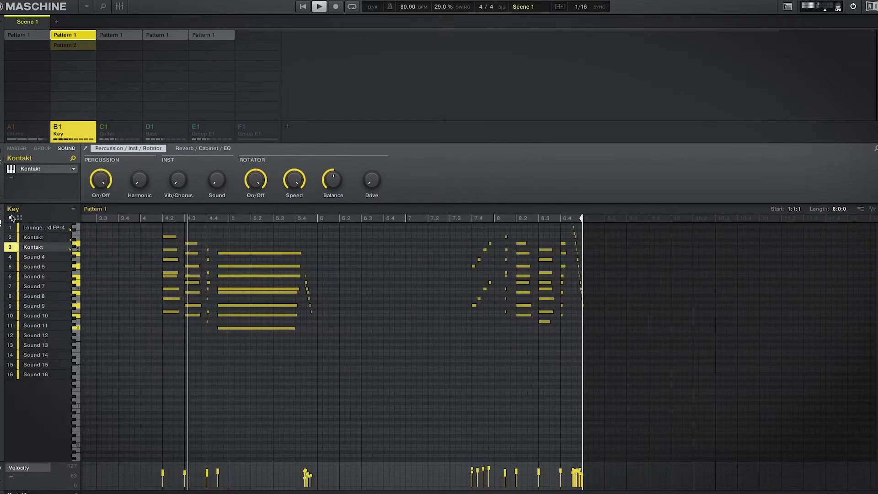
- Compare the Key group's overview with sound 2's piano-roll notes during playback, and dismiss The Grandeur's window
click(19, 217)
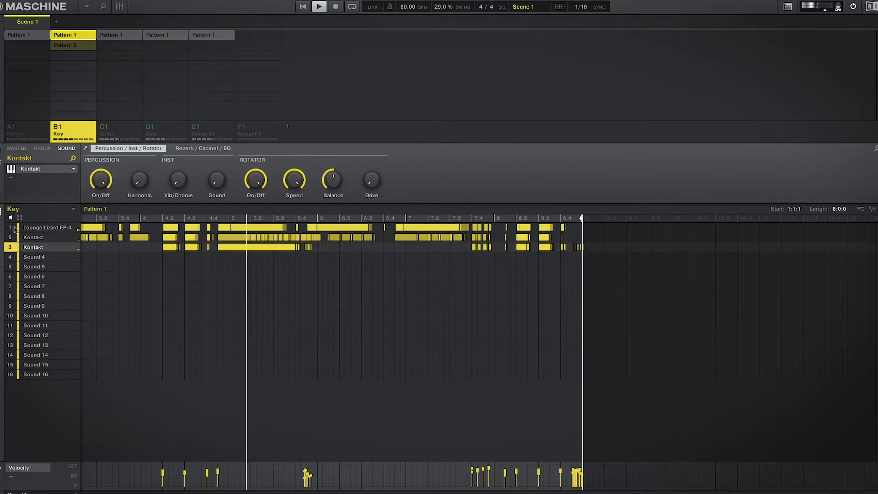
click(32, 239)
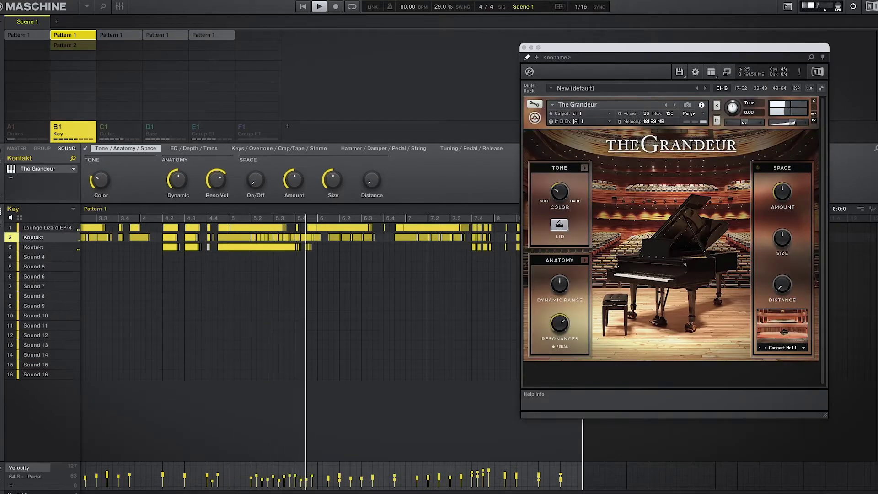
click(19, 217)
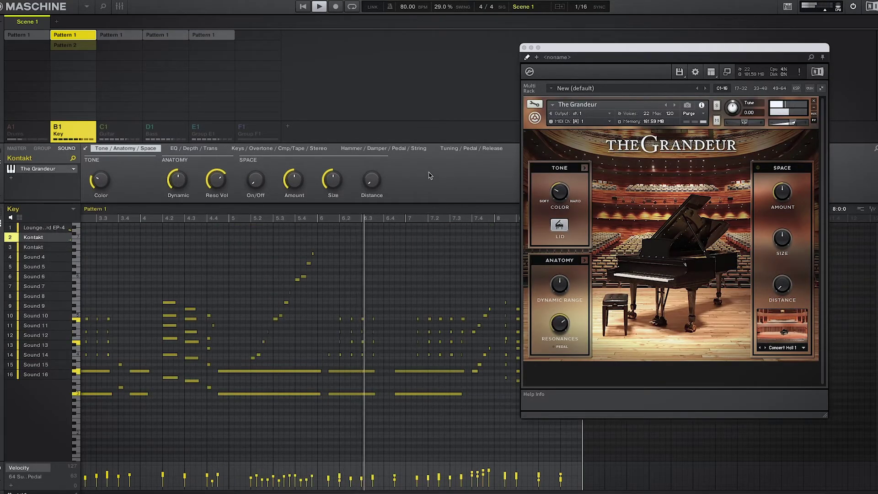
click(524, 48)
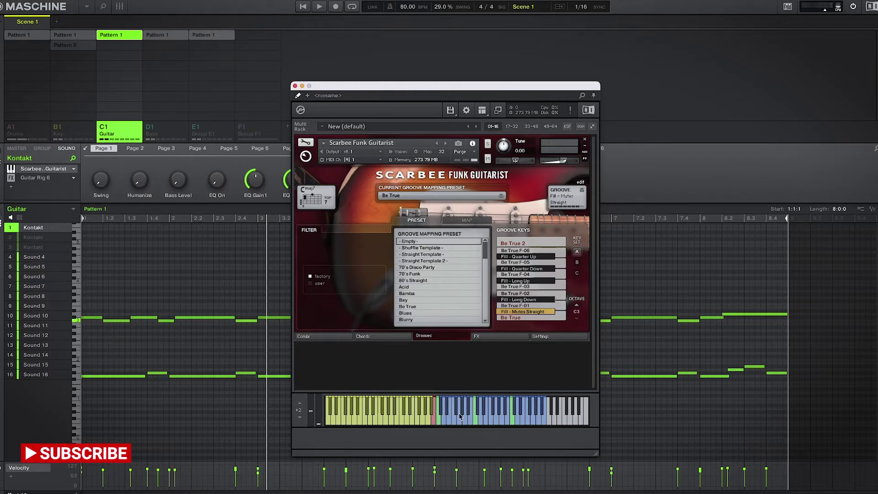
- Close the Scarbee Funk Guitarist instrument window on the Guitar group's sound 1
click(251, 298)
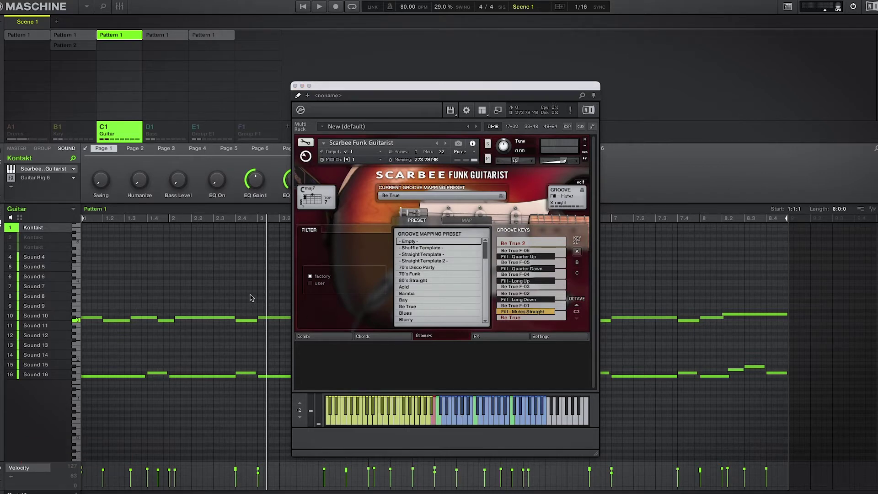
click(296, 91)
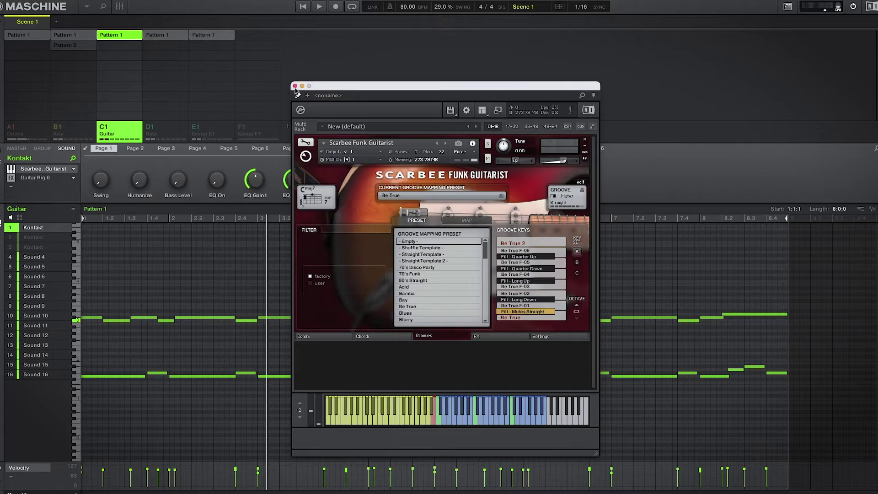
click(294, 85)
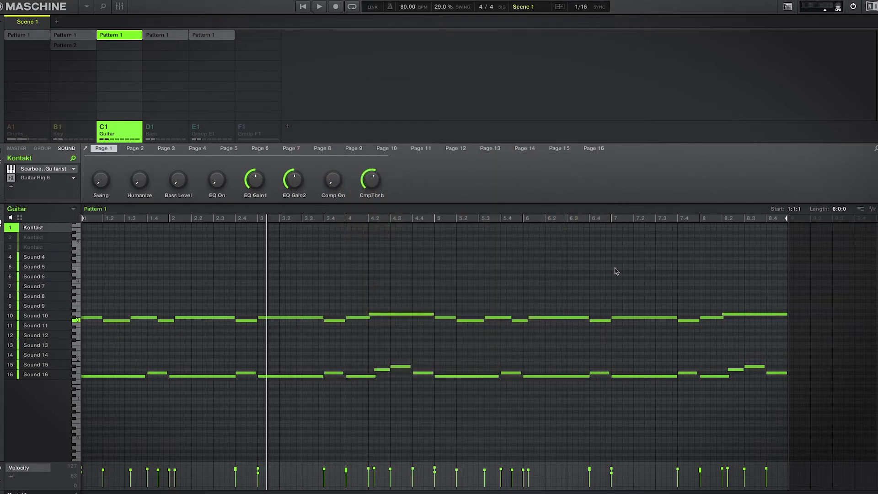
- Delete the upper row of notes from sound 1 in the guitar pattern and play back the lower notes alone
drag(737, 344, 67, 264)
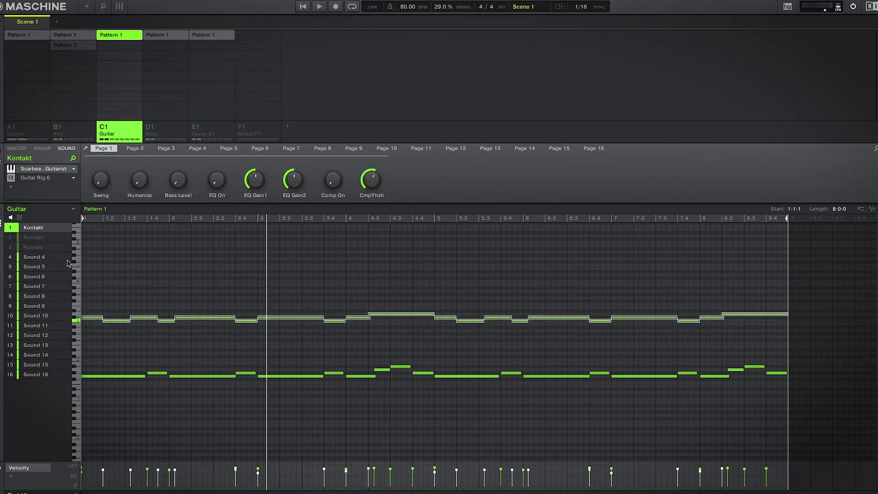
key(Delete)
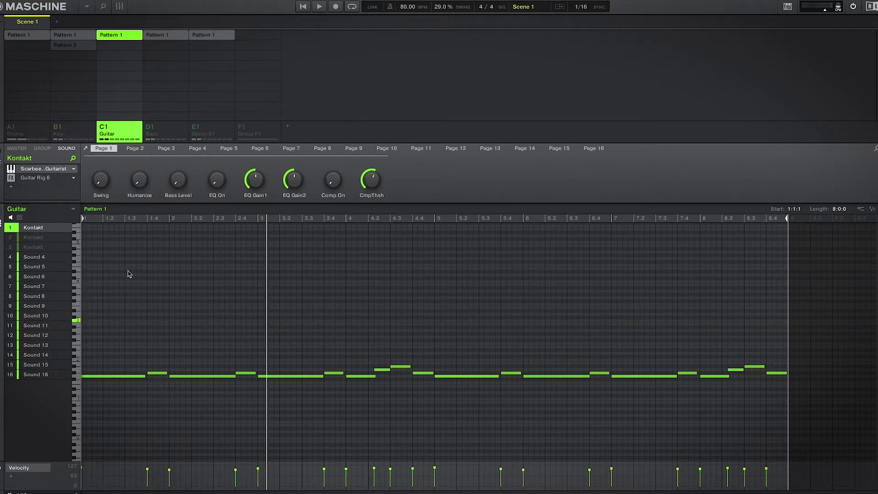
key(space)
click(19, 217)
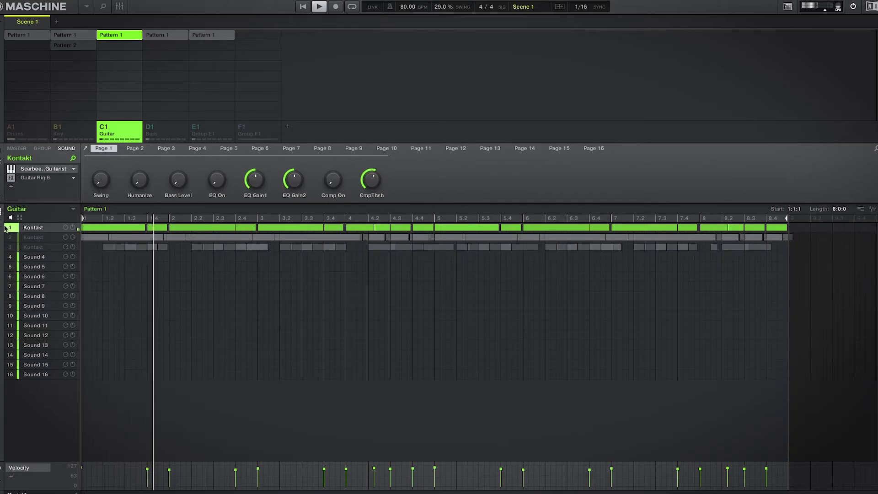
key(k)
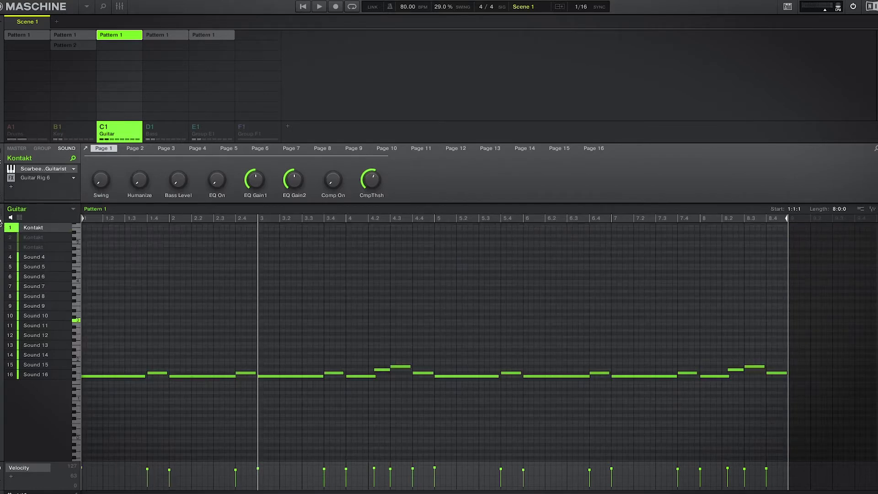
- Paste the deleted upper notes back into sound 1's pattern and play the complete guitar part
key(ctrl+v)
key(k)
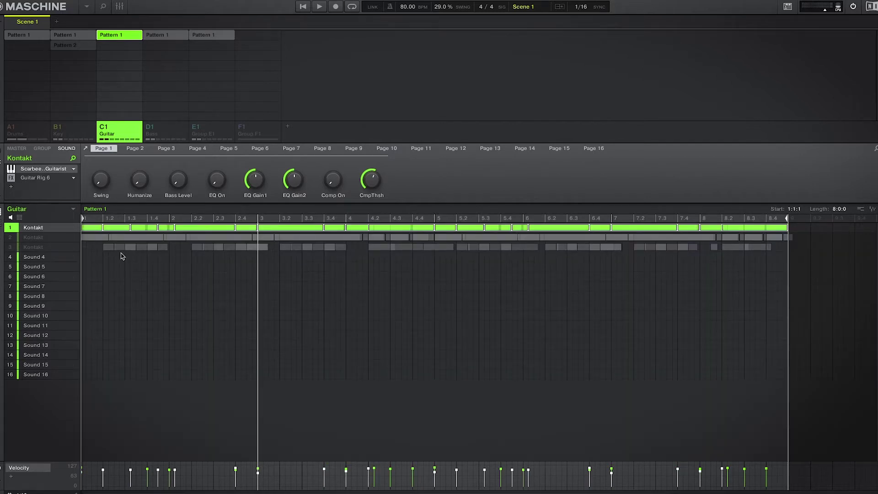
key(k)
key(space)
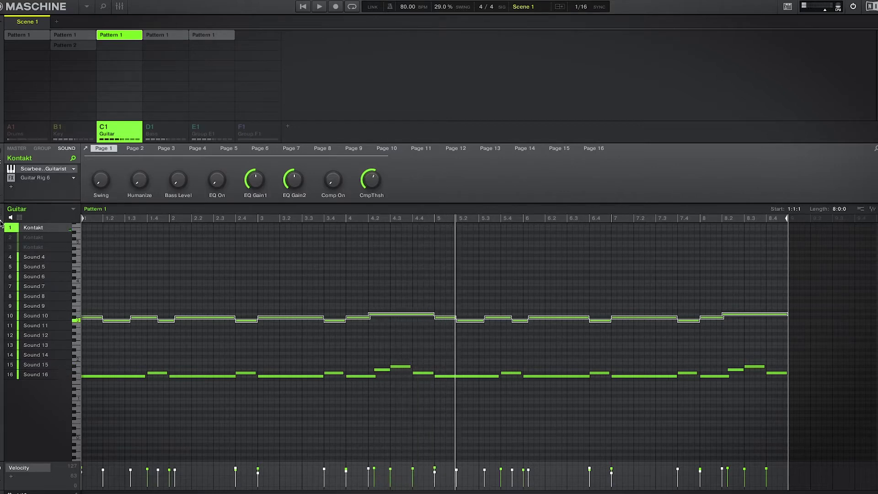
- Mute sound 1 and unmute sound 2 in the Guitar group, and view sound 2's Electric Vintage instrument
click(28, 238)
click(10, 237)
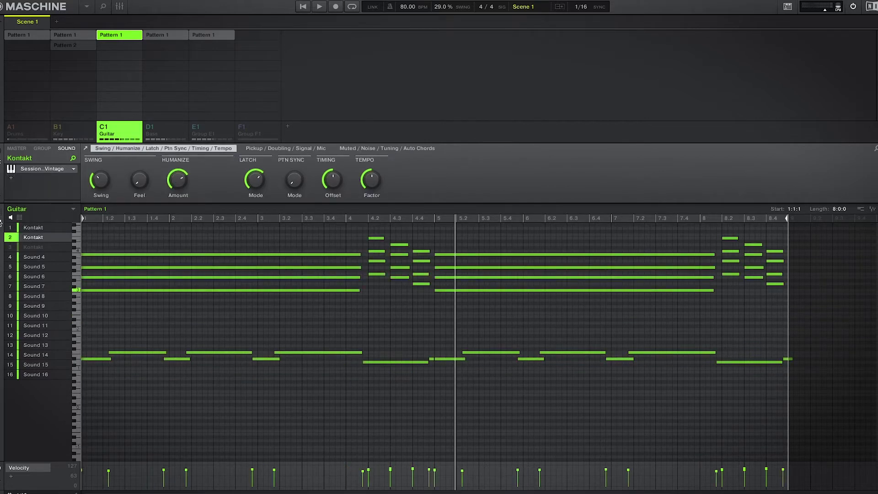
key(k)
click(10, 228)
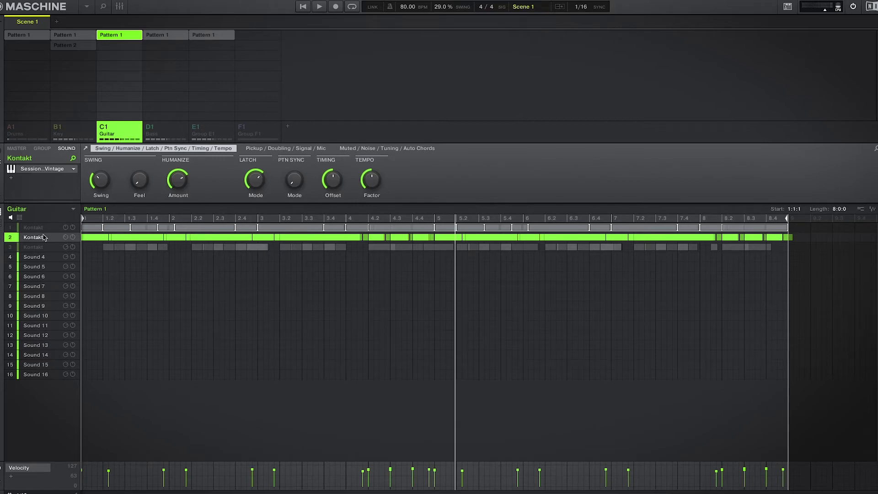
key(k)
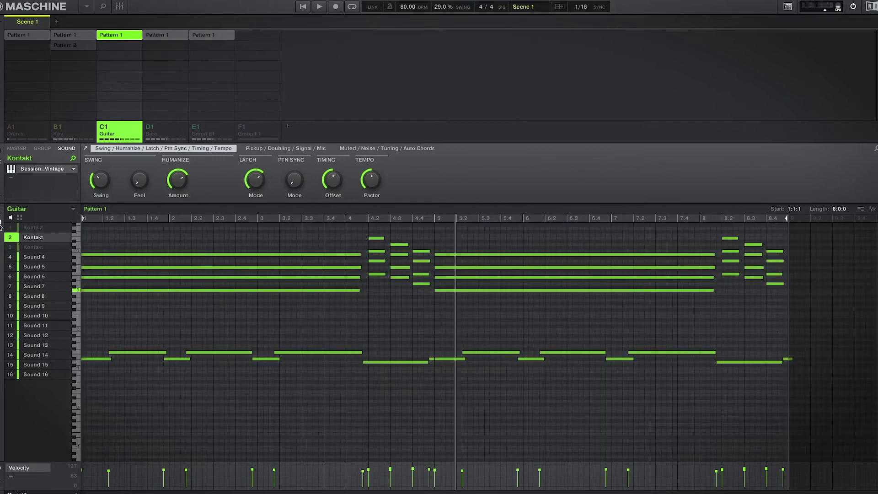
click(43, 168)
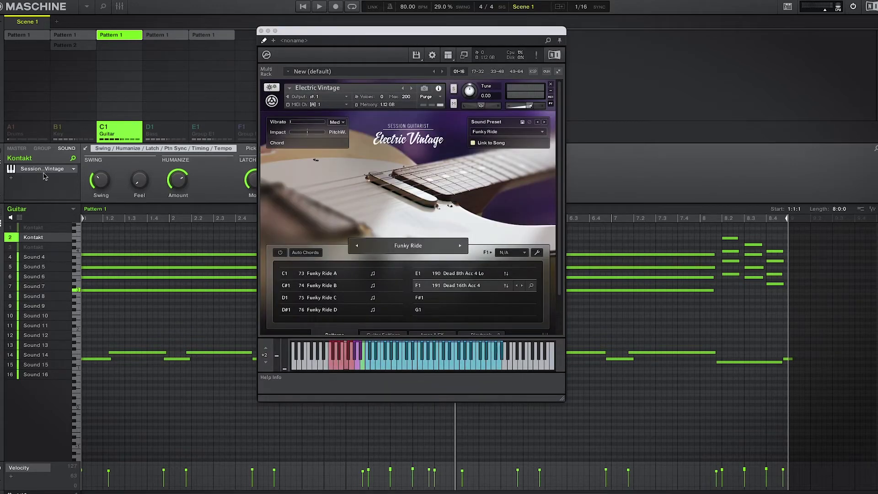
click(45, 176)
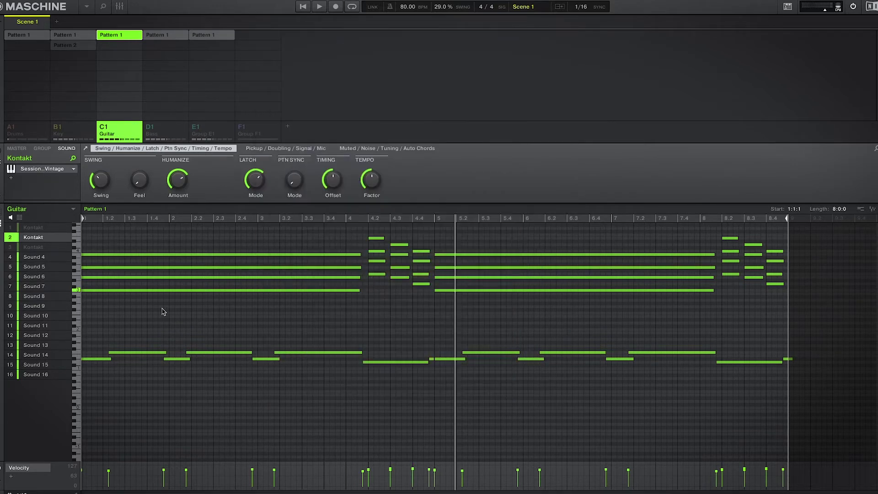
- Delete the lower row of notes from sound 2's pattern and play back only the upper chord notes
drag(90, 337, 795, 425)
key(Delete)
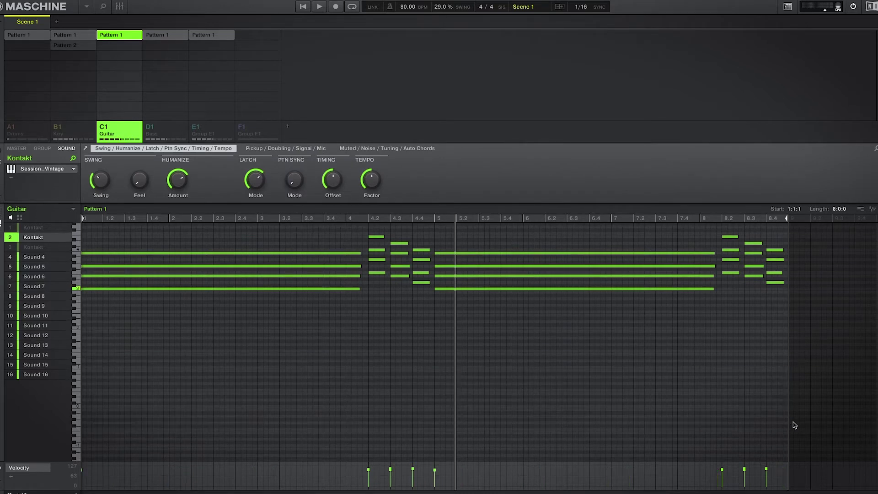
key(space)
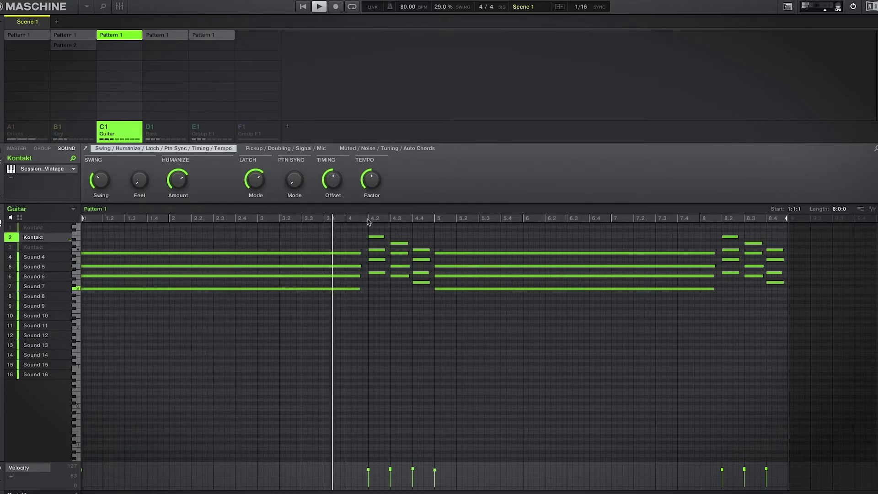
key(space)
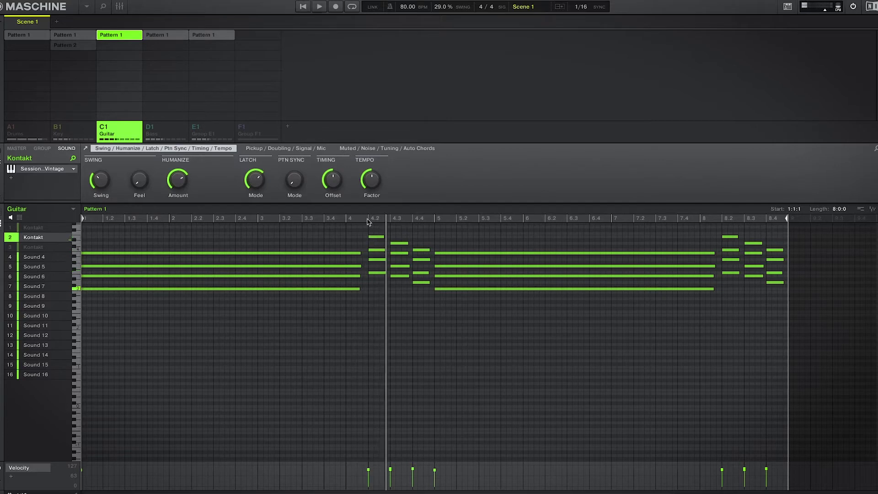
- Paste the lower notes back into sound 2's pattern and play the full part
key(ctrl+v)
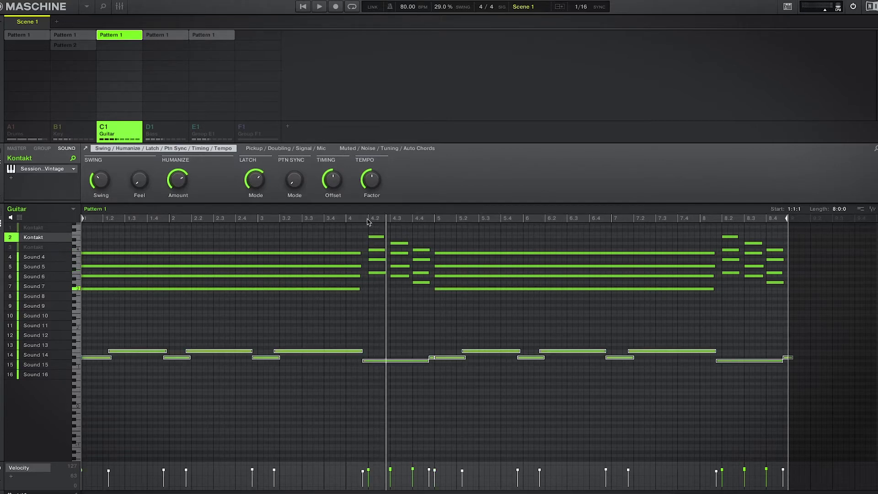
key(space)
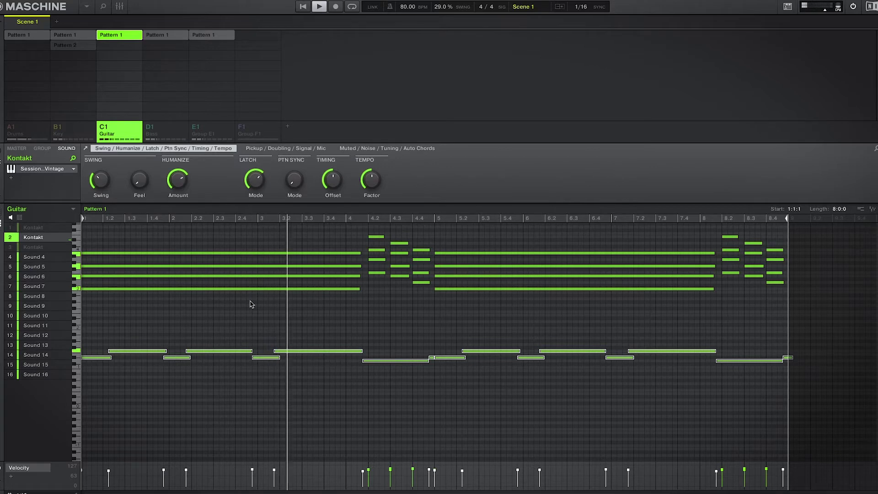
- Show the overview of all guitar sounds and unmute the Key group to play both groups together
click(11, 217)
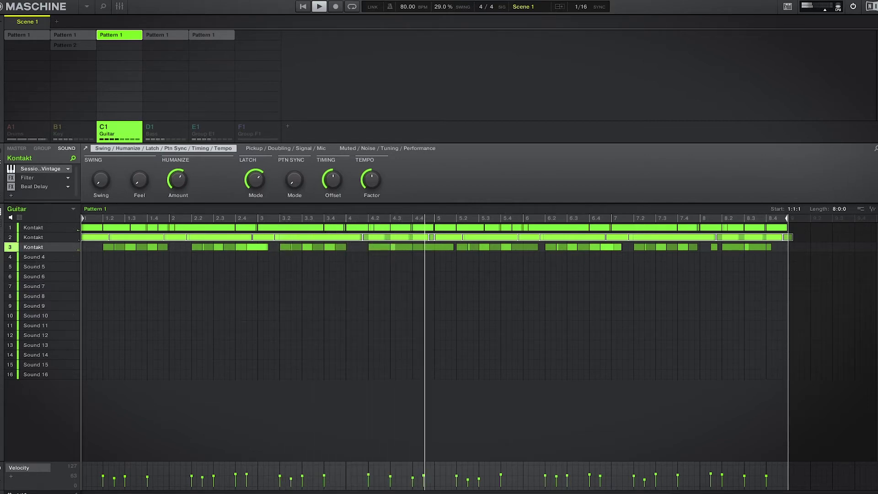
click(56, 130)
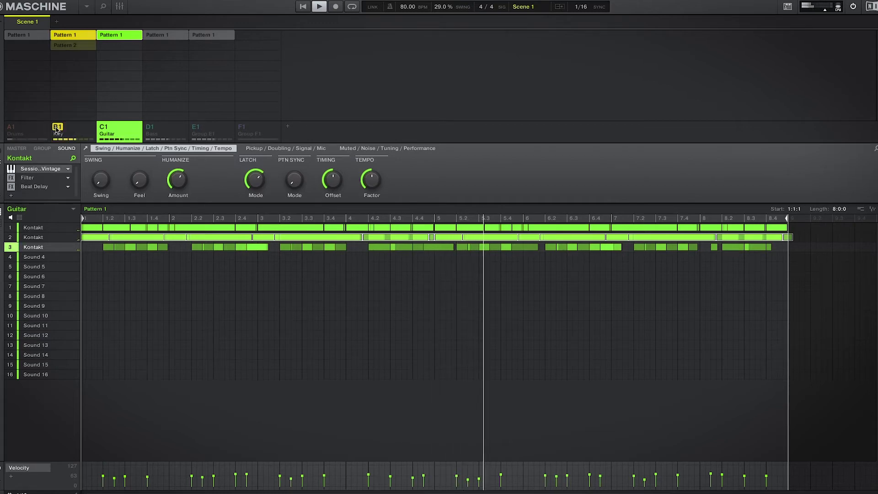